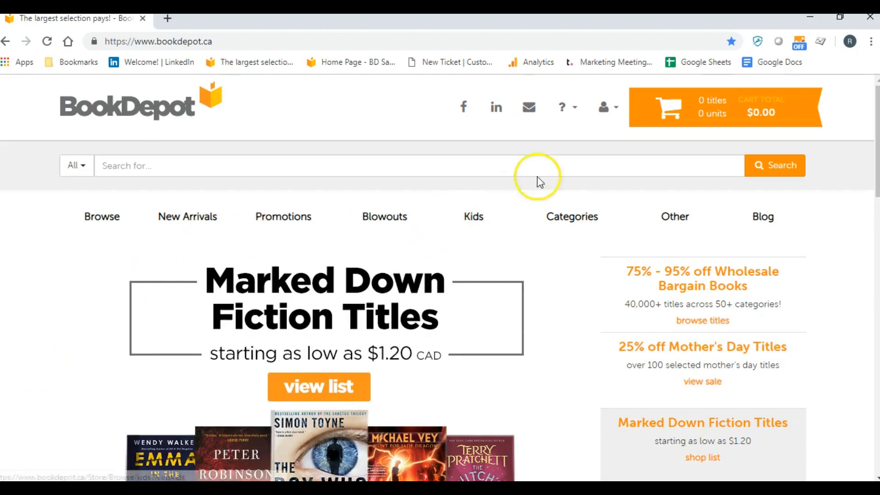
# Start a new custom list from My Lists, choosing Format as the attribute to refine
pyautogui.click(614, 115)
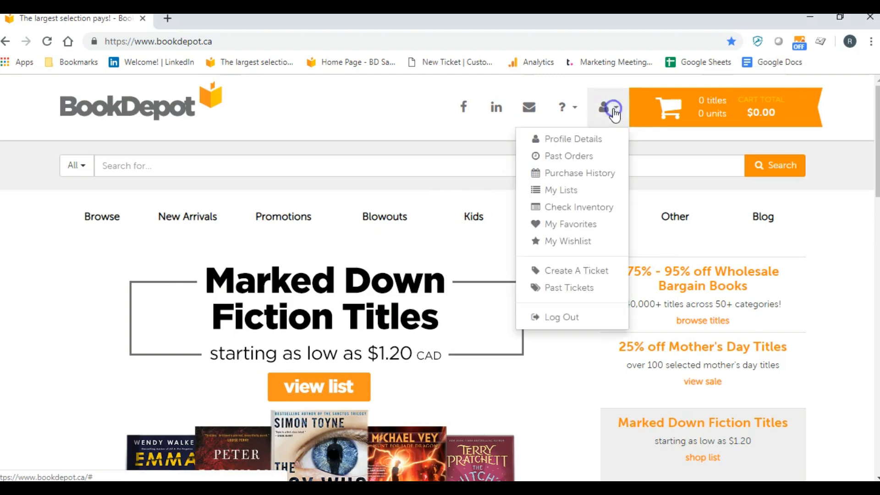
pyautogui.click(569, 193)
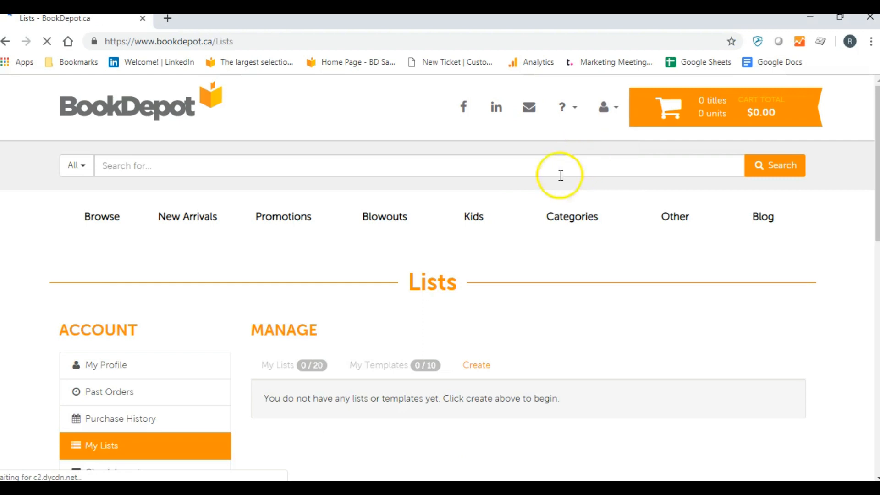
pyautogui.click(479, 369)
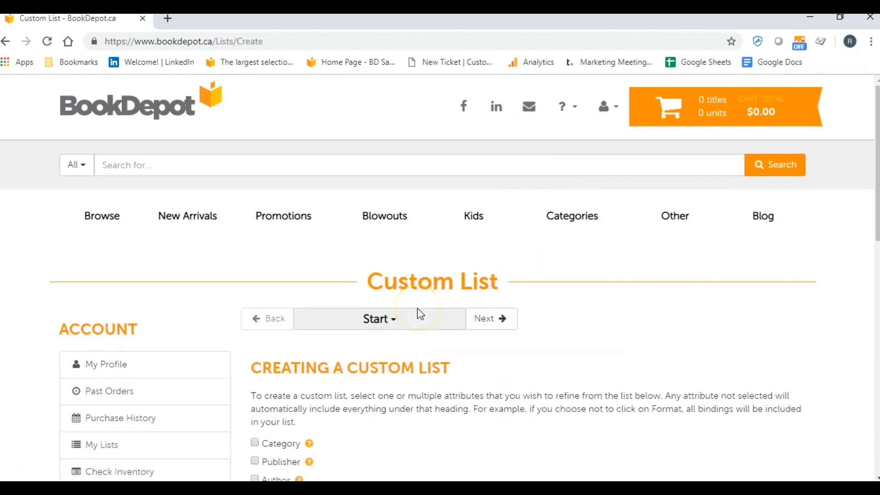
pyautogui.scroll(-4, 419, 312)
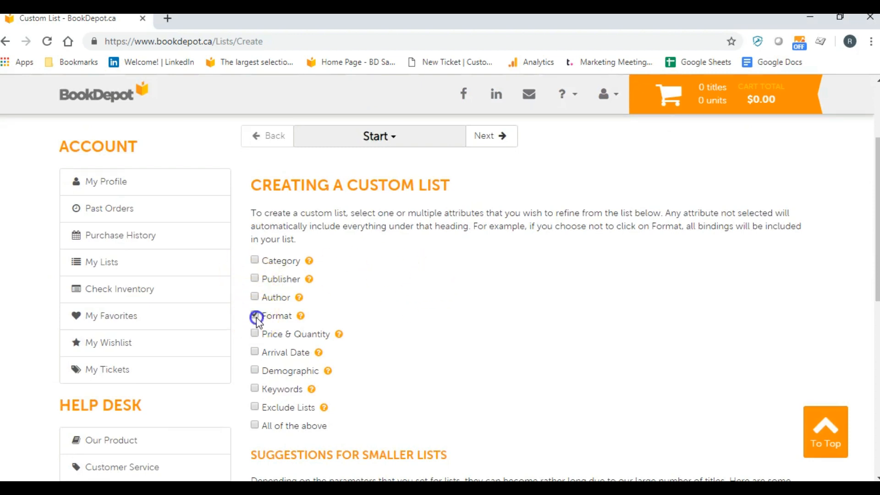
pyautogui.click(485, 136)
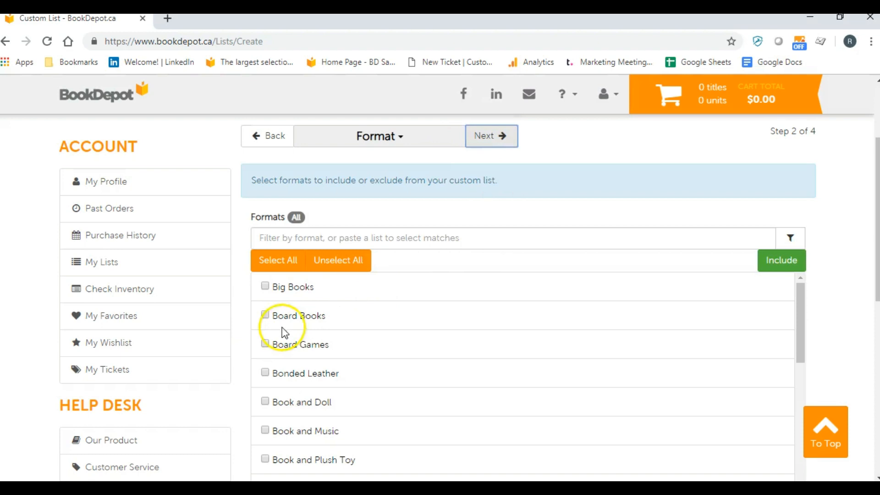
# Include the Board Books format and accept the default report fields to reach the Finalize stage
pyautogui.click(267, 316)
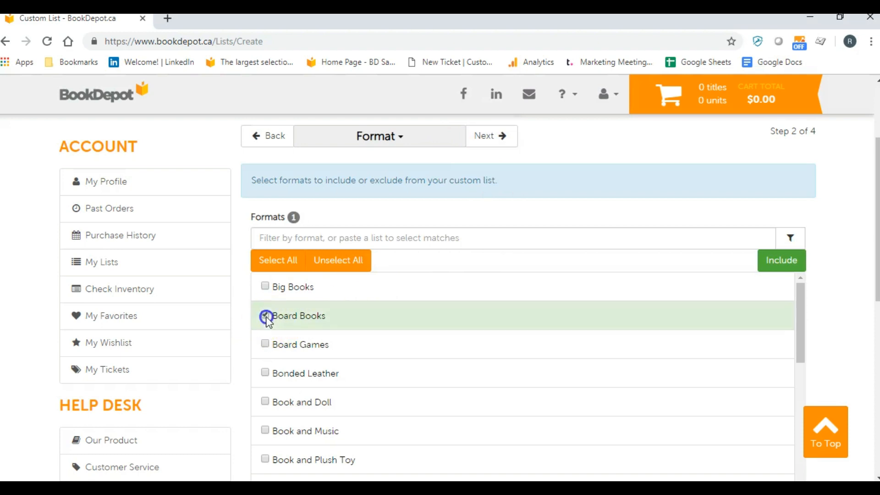
pyautogui.click(492, 138)
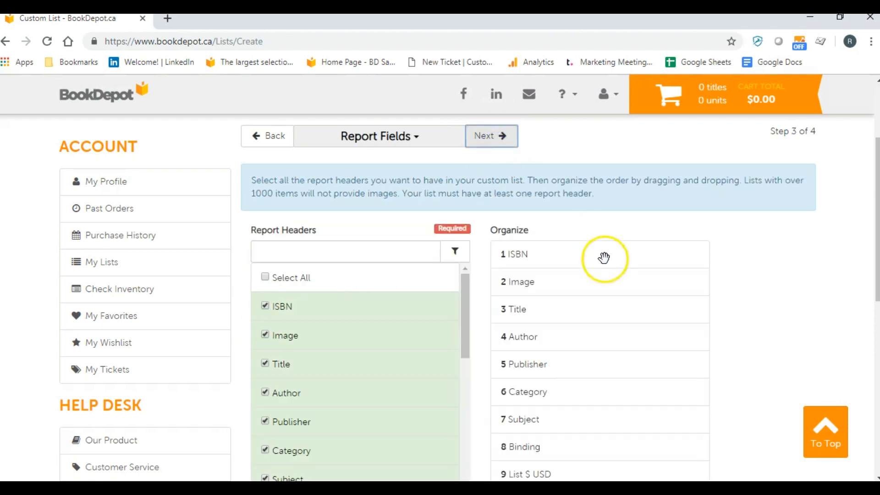
pyautogui.click(489, 137)
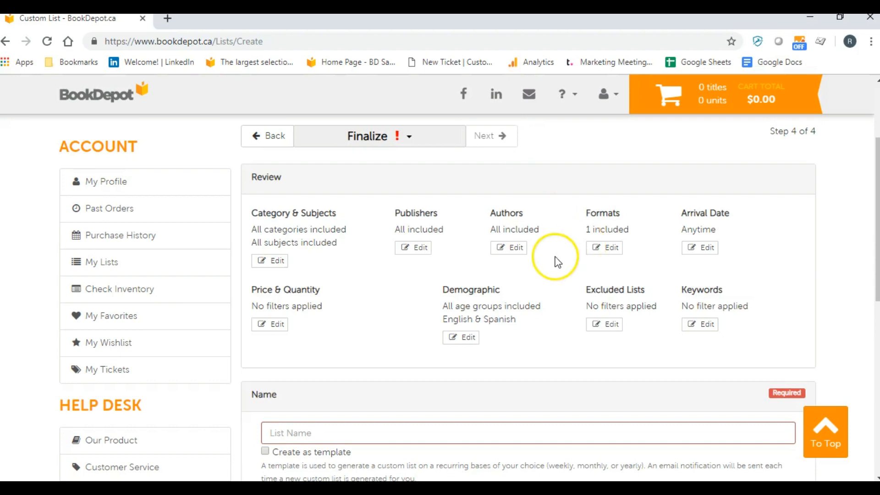
# Name the list "Board Books" and set it to be created as a template
pyautogui.scroll(-1, 527, 284)
pyautogui.click(390, 366)
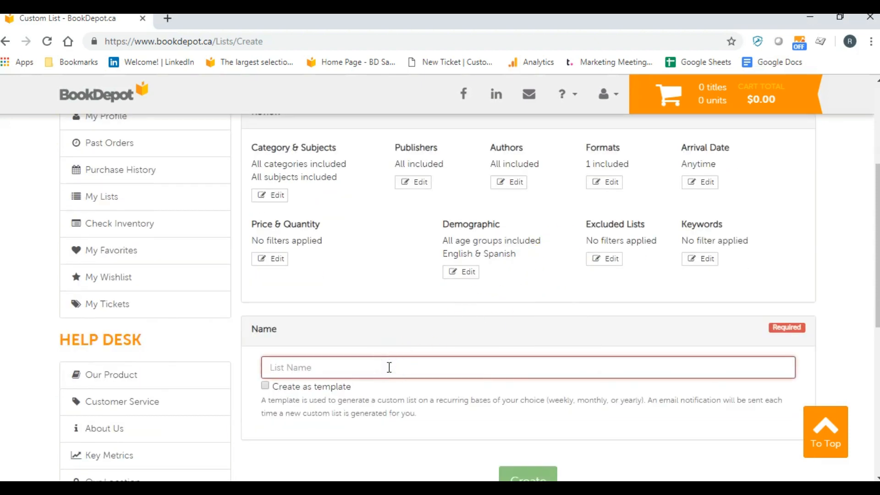
pyautogui.write('Board Book')
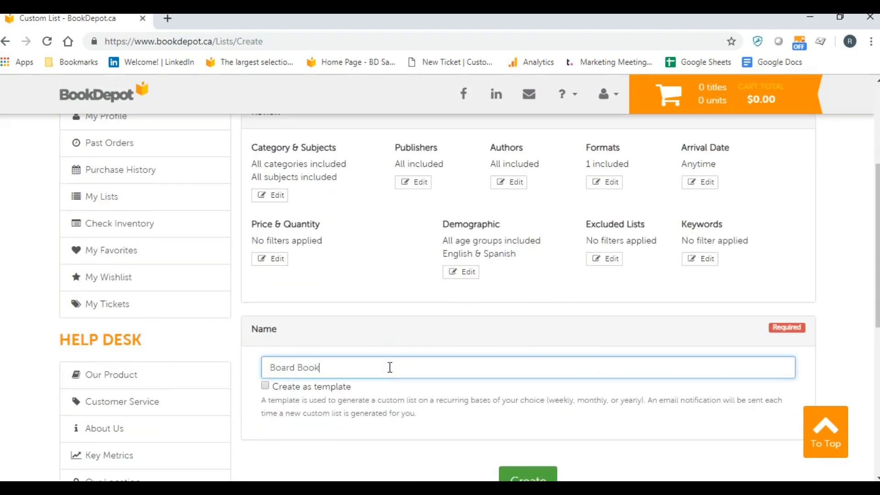
pyautogui.scroll(-1, 596, 358)
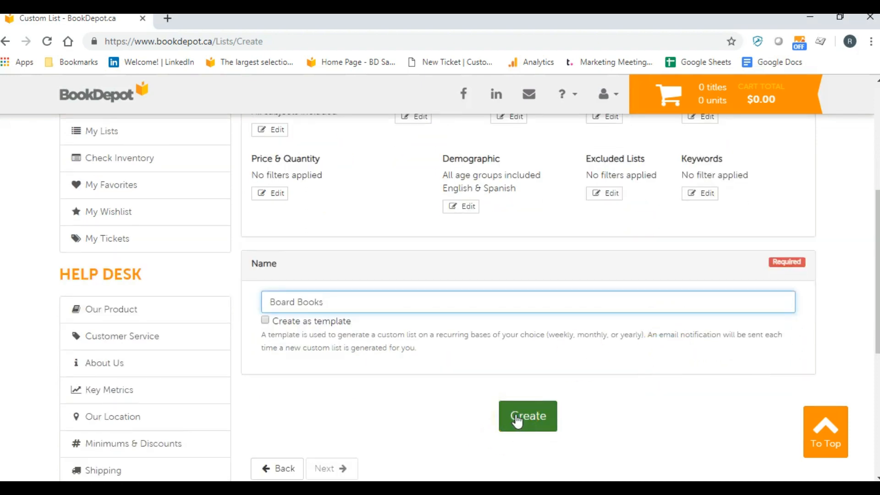
pyautogui.click(265, 320)
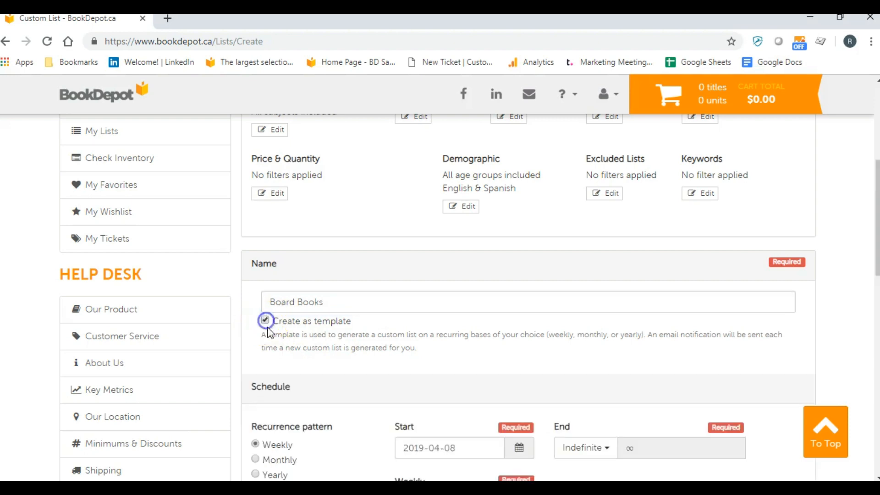
pyautogui.click(354, 394)
# Try a weekly sending interval of 2 weeks in the schedule and set it back to 1
pyautogui.scroll(-3, 447, 378)
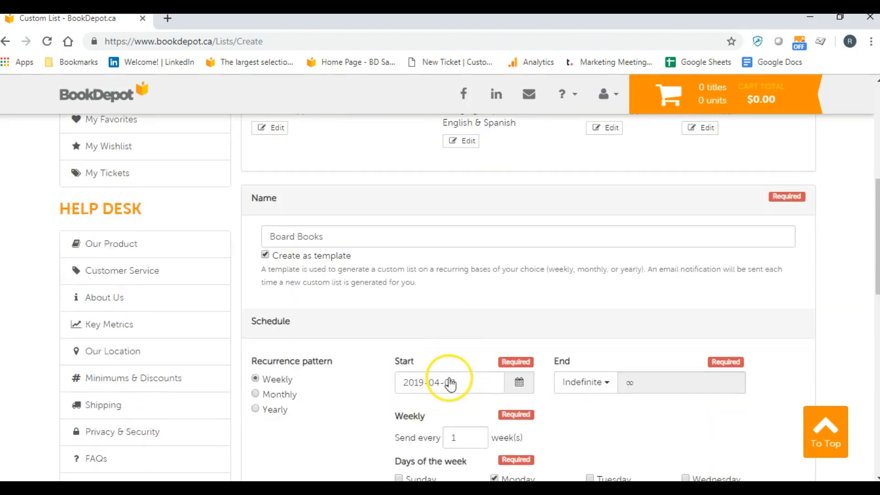
pyautogui.scroll(-3, 370, 310)
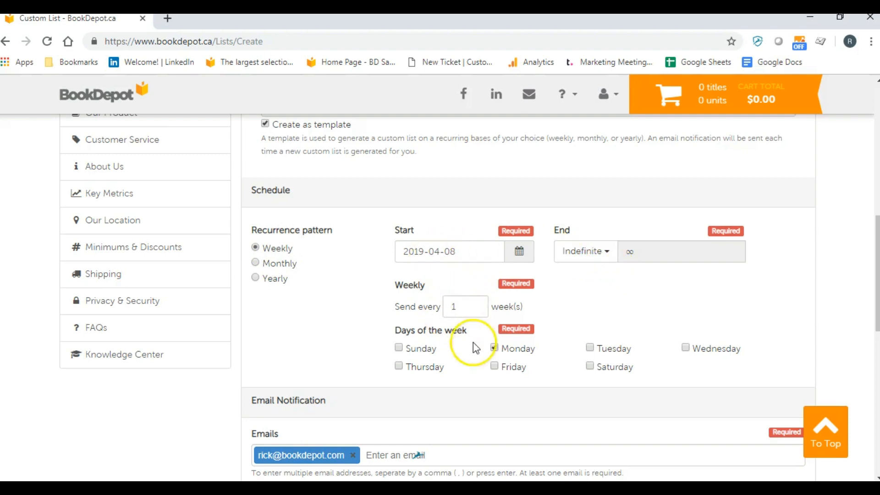
pyautogui.click(458, 308)
pyautogui.moveTo(457, 308); pyautogui.dragTo(415, 308)
pyautogui.write('2')
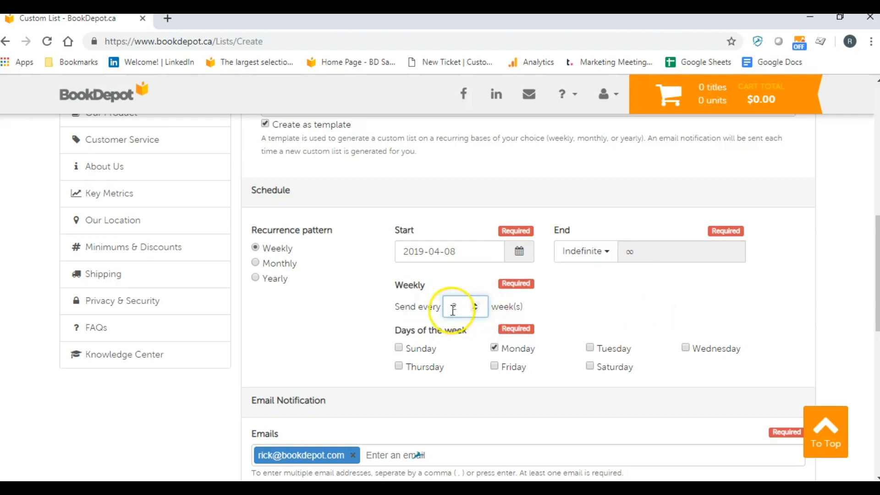
pyautogui.moveTo(462, 307); pyautogui.dragTo(429, 307)
pyautogui.write('1')
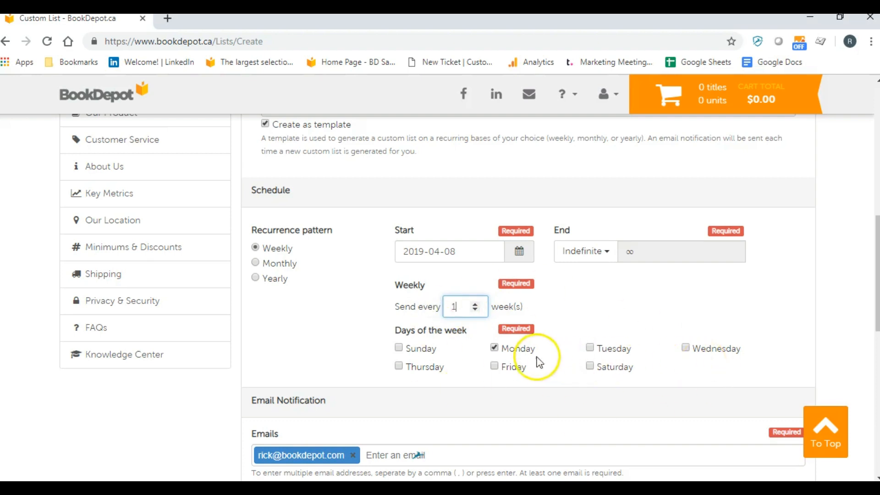
# Try adding Tuesday and Wednesday as sending days and clear both again
pyautogui.click(608, 347)
pyautogui.click(693, 349)
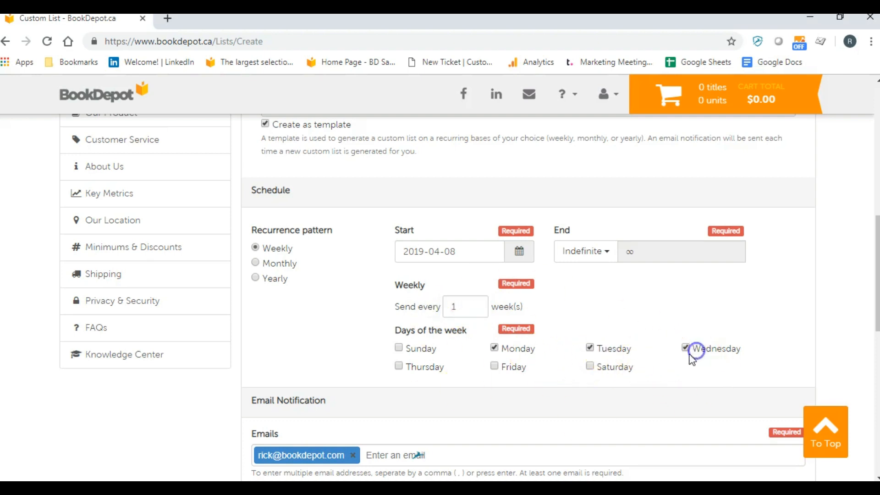
pyautogui.click(609, 349)
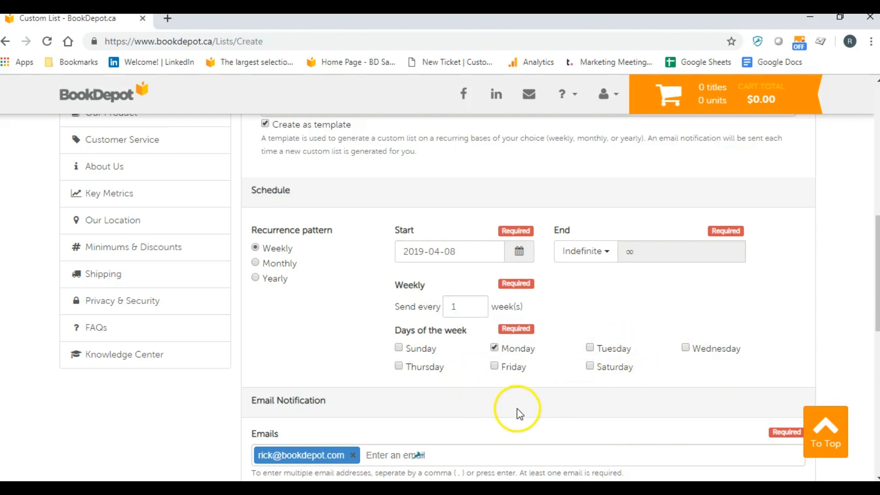
# Try a monthly recurrence with intervals of 2 and 1 months, and return the pattern to Weekly
pyautogui.click(255, 262)
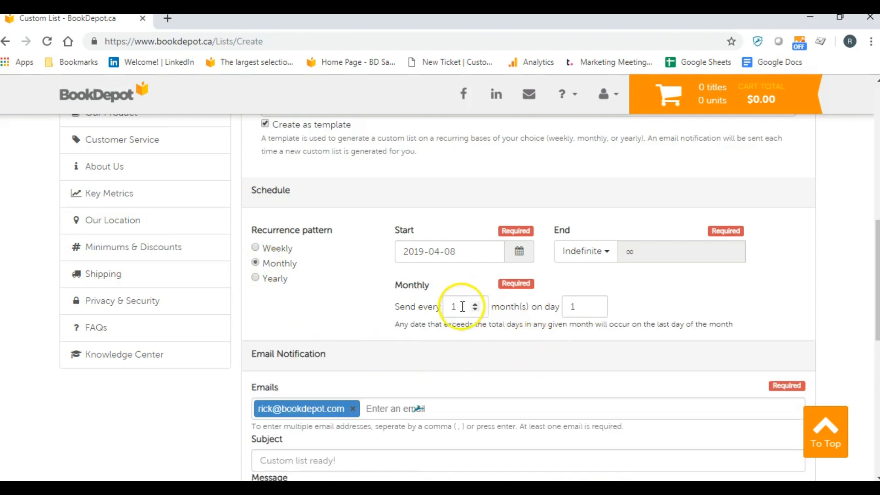
pyautogui.moveTo(460, 307); pyautogui.dragTo(396, 312)
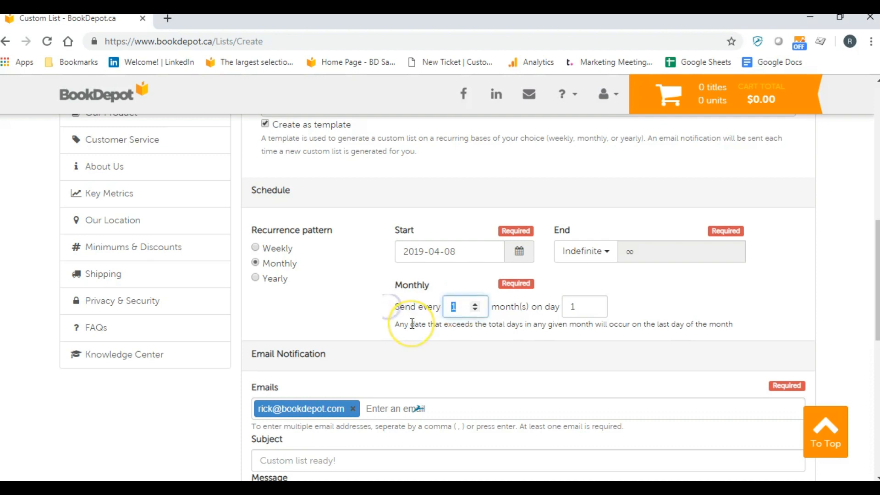
pyautogui.write('2')
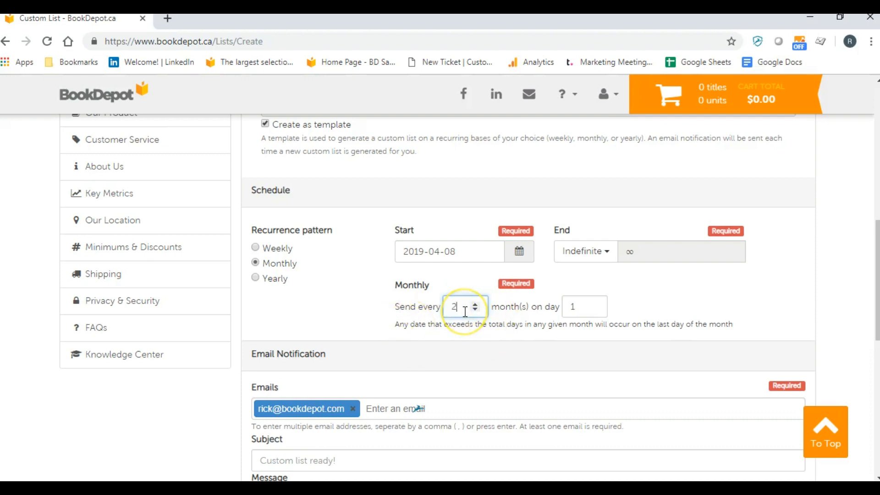
pyautogui.moveTo(456, 307); pyautogui.dragTo(428, 305)
pyautogui.write('1')
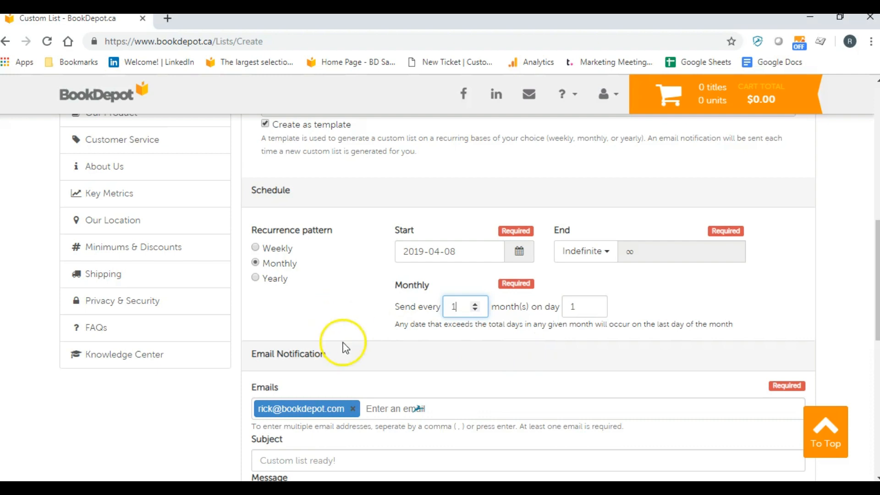
pyautogui.click(270, 248)
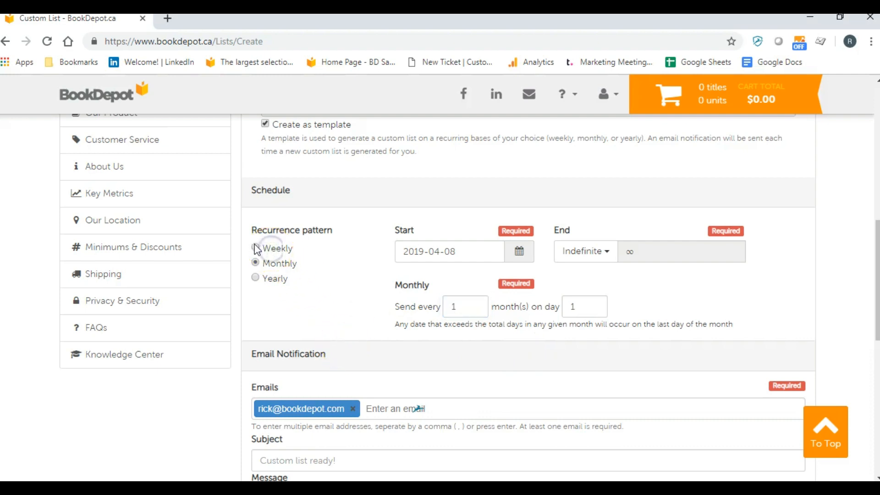
# Enter "Board Books" as the email notification message and create the template
pyautogui.scroll(-3, 307, 302)
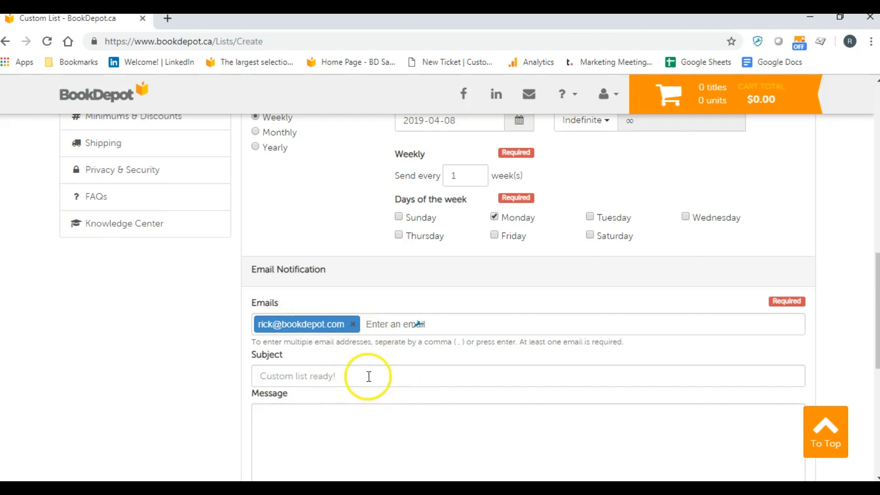
pyautogui.scroll(-1, 392, 420)
pyautogui.click(388, 373)
pyautogui.write('Boa')
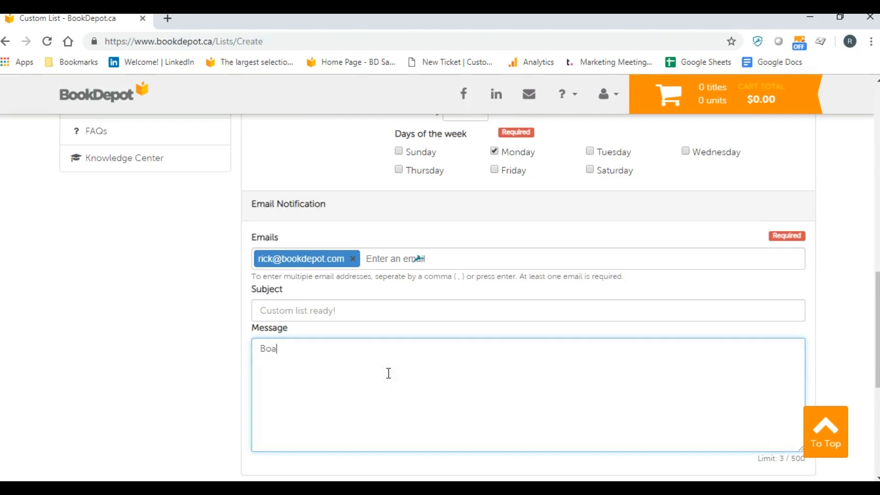
pyautogui.write('rd Books')
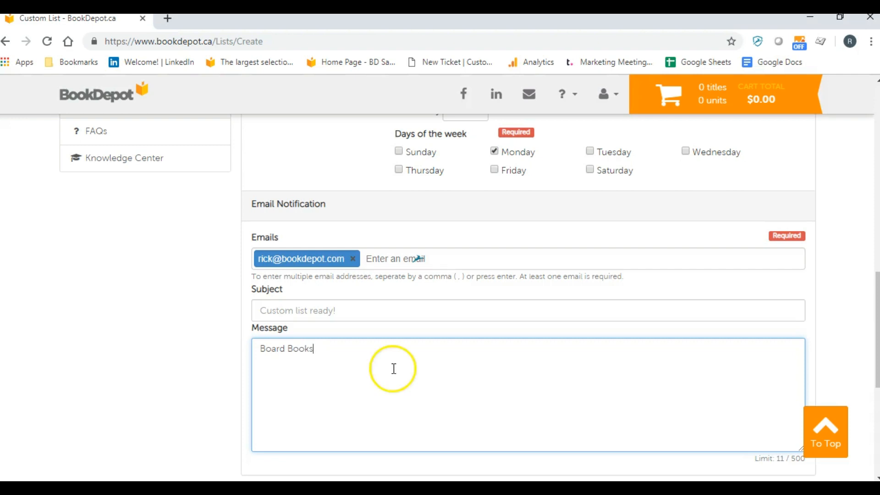
pyautogui.scroll(-2, 413, 381)
pyautogui.click(526, 387)
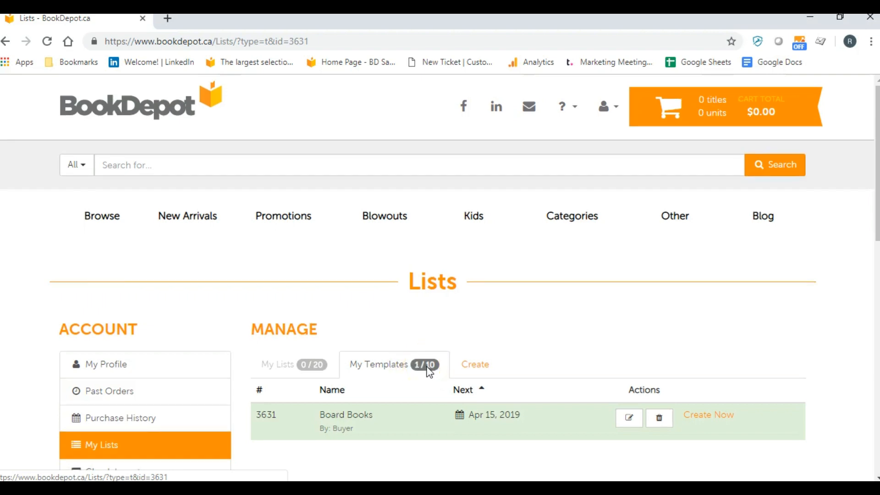
# View the schedule details of the Board Books template and close them
pyautogui.scroll(-2, 412, 362)
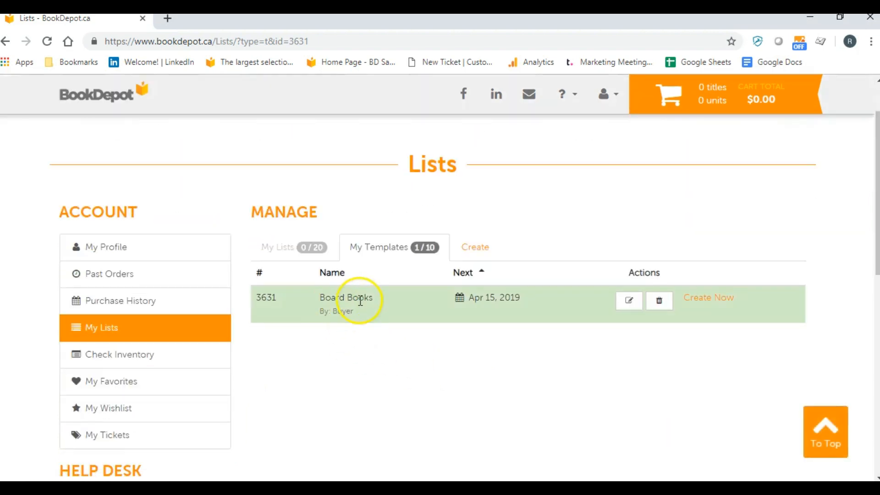
pyautogui.click(493, 303)
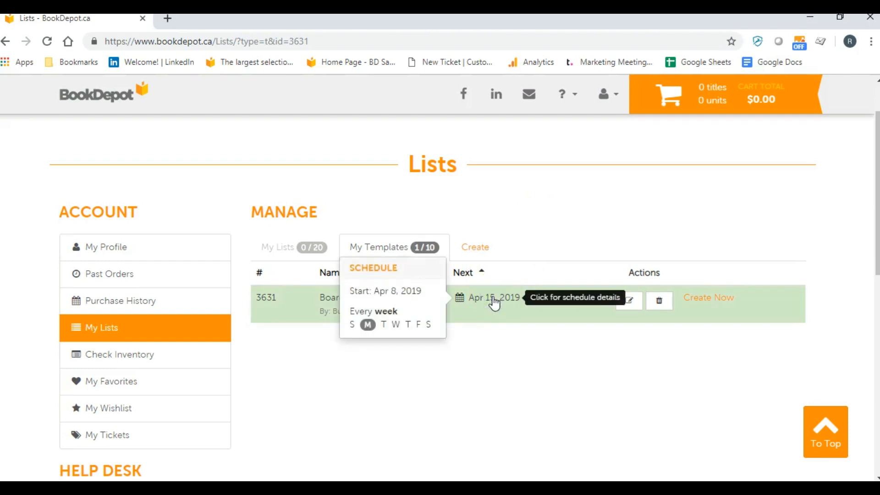
pyautogui.click(373, 291)
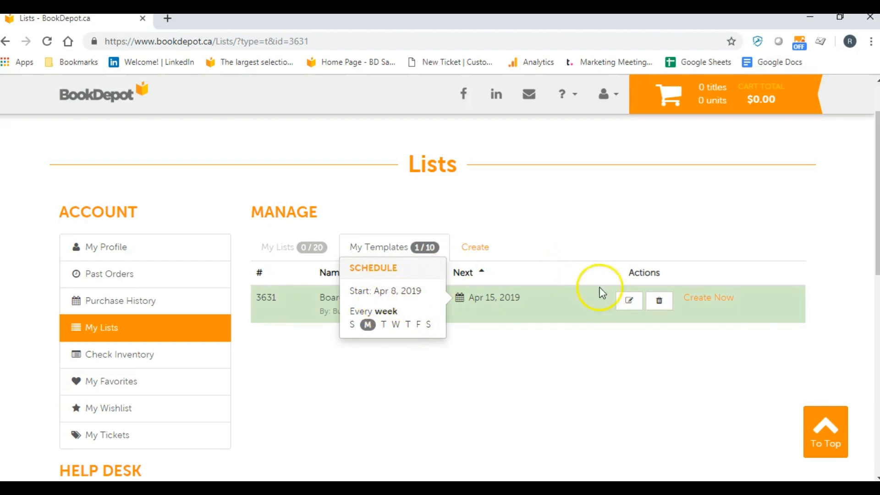
pyautogui.click(599, 247)
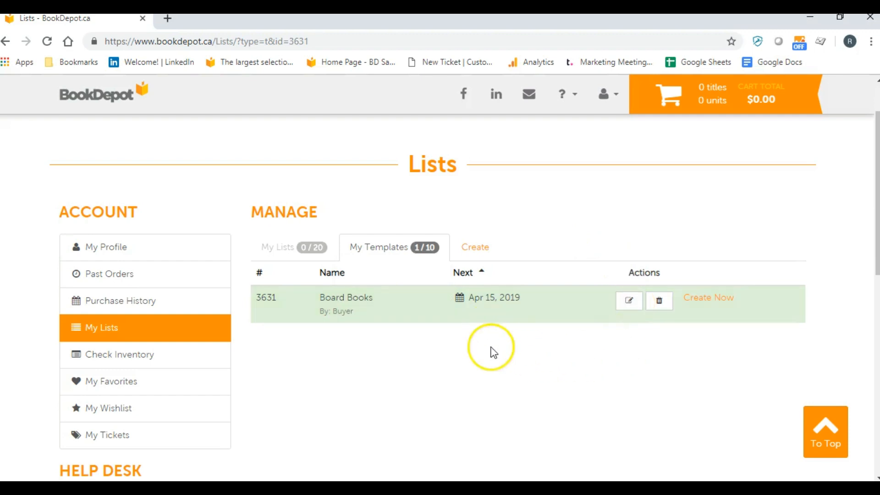
# Start another custom list, choosing Arrival Date as the attribute to refine
pyautogui.scroll(3, 576, 220)
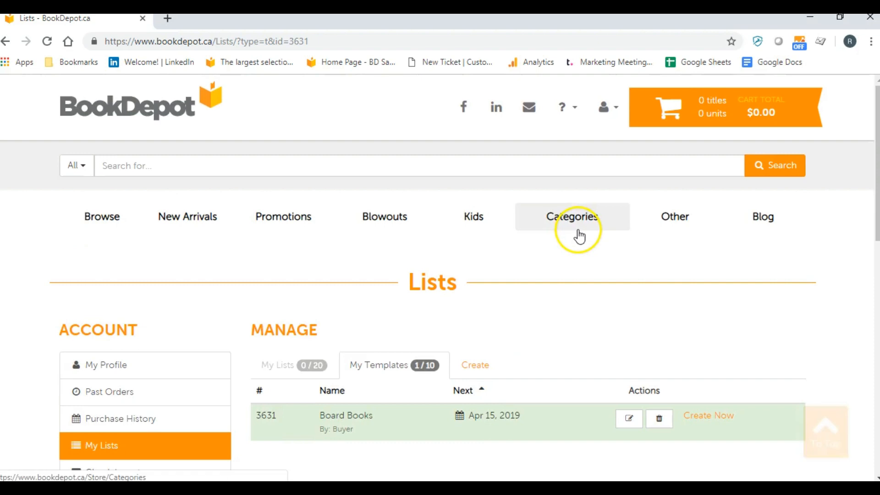
pyautogui.click(478, 370)
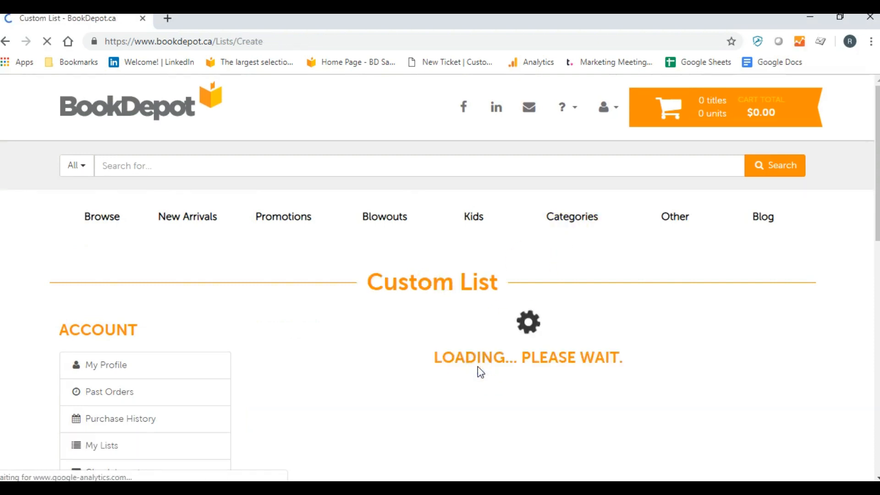
pyautogui.scroll(-4, 403, 339)
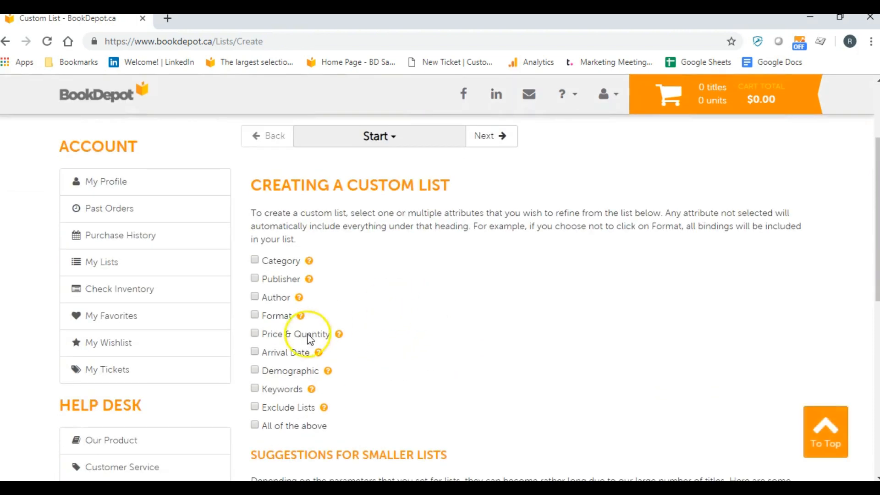
pyautogui.click(253, 351)
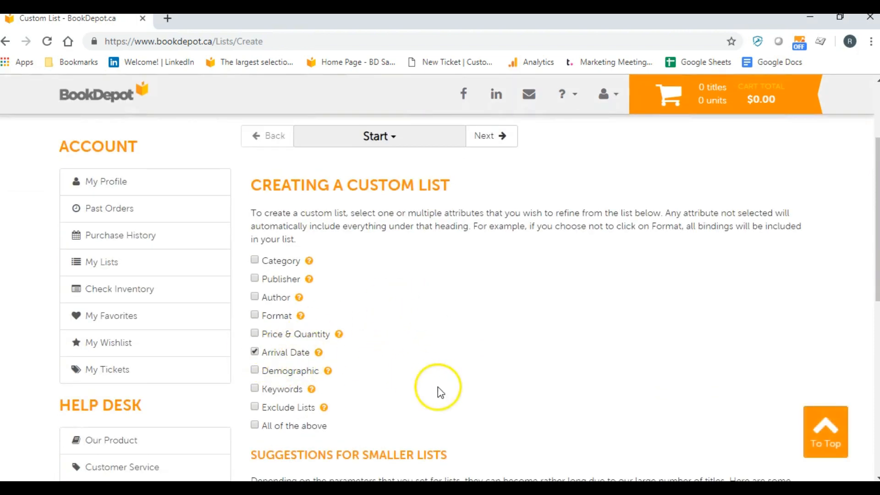
# Continue to the arrival date criteria and limit the list to titles from 1 Week
pyautogui.scroll(-1, 438, 390)
pyautogui.scroll(6, 480, 304)
pyautogui.click(488, 321)
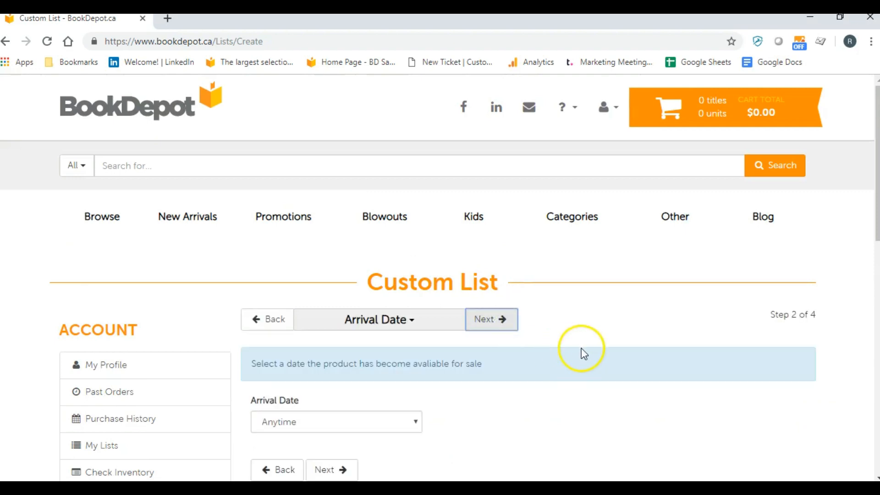
pyautogui.scroll(-3, 584, 351)
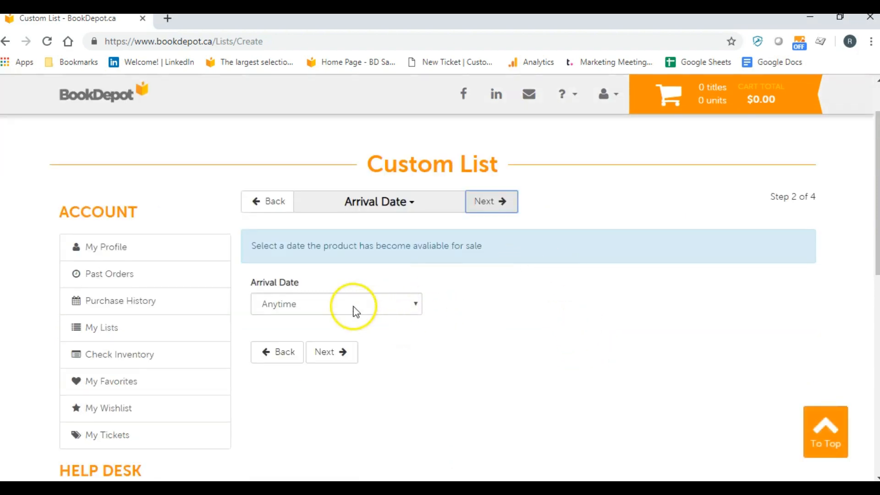
pyautogui.click(353, 306)
pyautogui.click(311, 347)
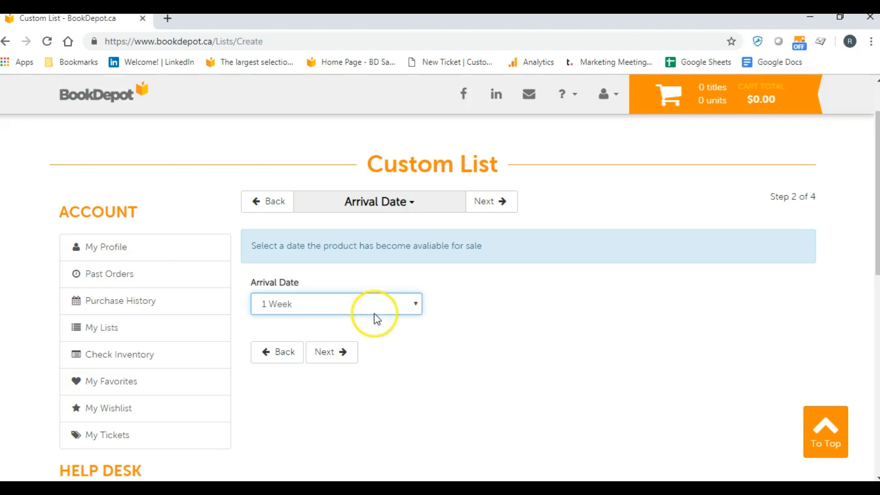
# Accept the default report fields, name the list "List" and mark it to be created as a template
pyautogui.click(334, 361)
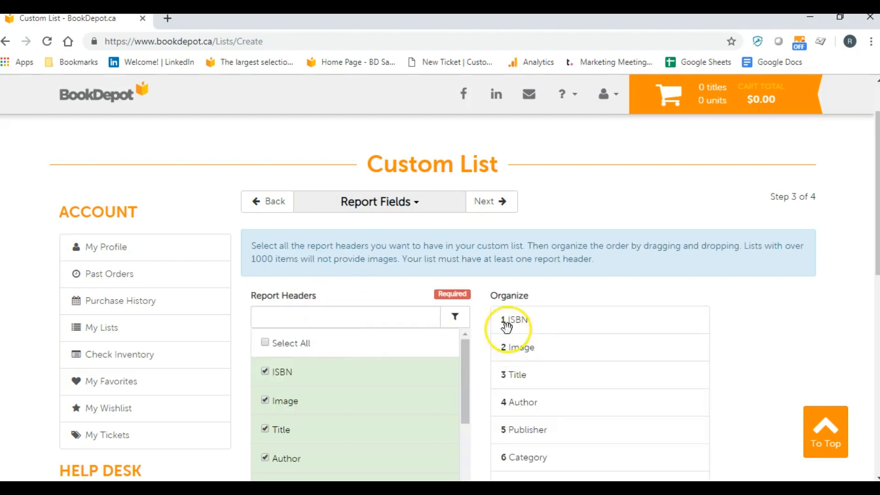
pyautogui.click(498, 203)
pyautogui.scroll(-4, 562, 306)
pyautogui.scroll(-1, 557, 309)
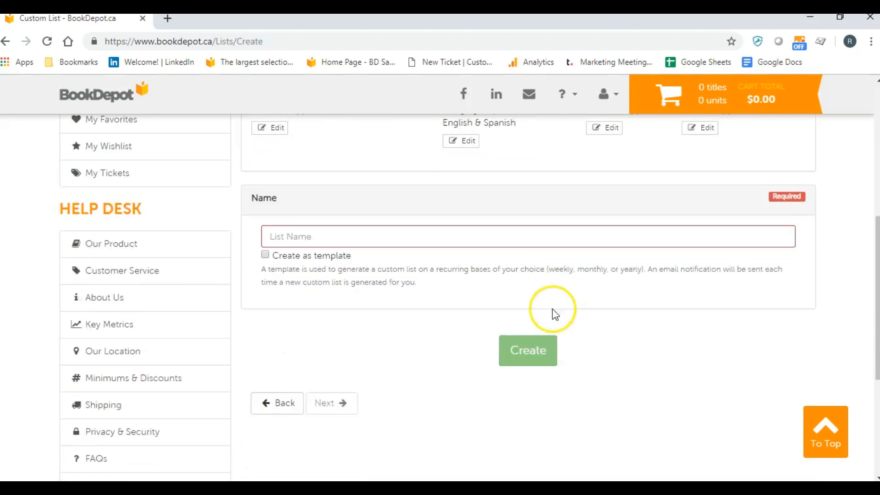
pyautogui.click(289, 237)
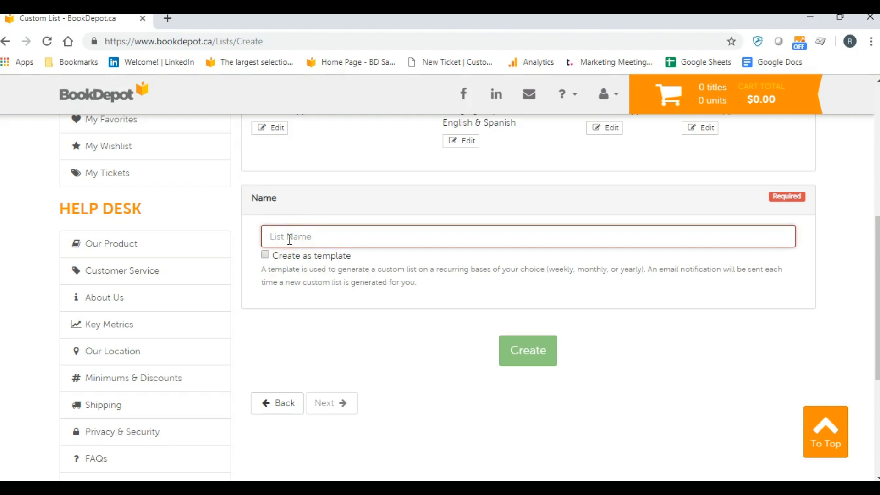
pyautogui.write('List')
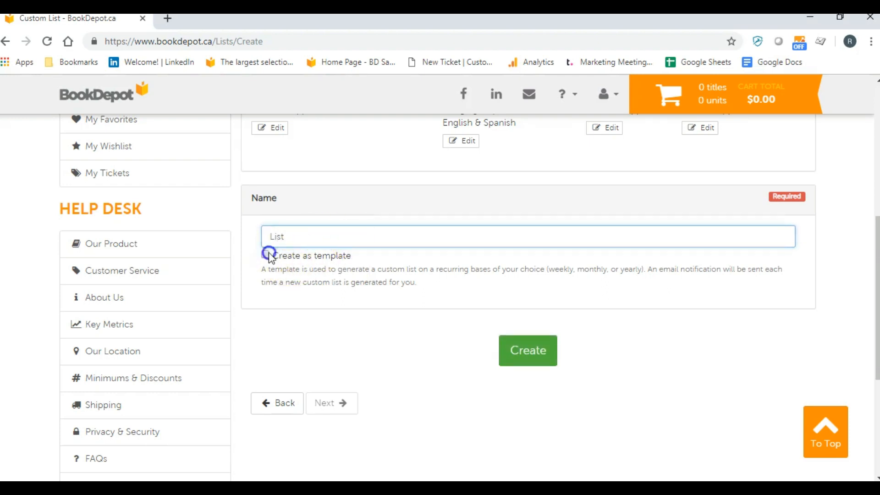
pyautogui.click(266, 254)
# Examine the template's weekly schedule, email notification settings and the review of its selected criteria
pyautogui.scroll(-1, 467, 346)
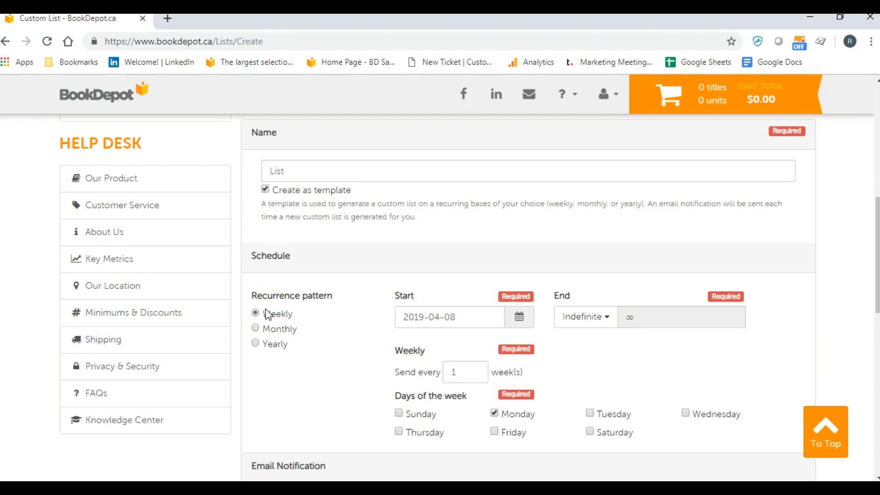
pyautogui.scroll(-1, 458, 256)
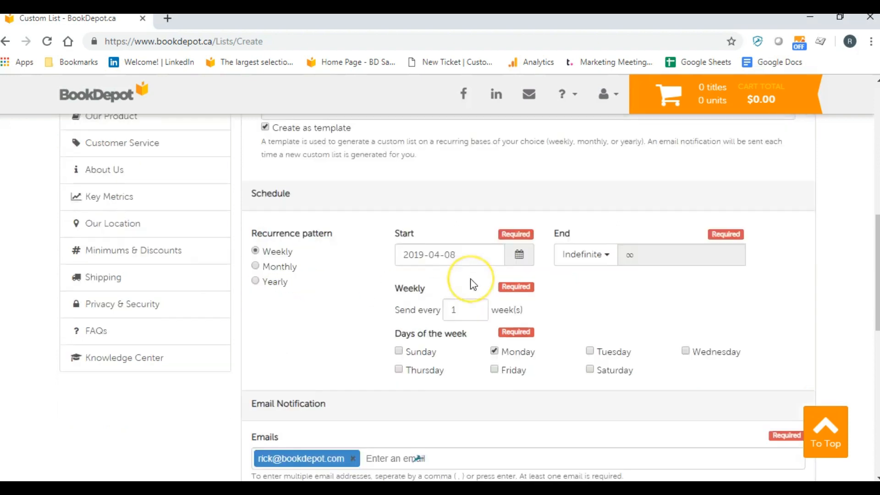
pyautogui.scroll(-3, 472, 282)
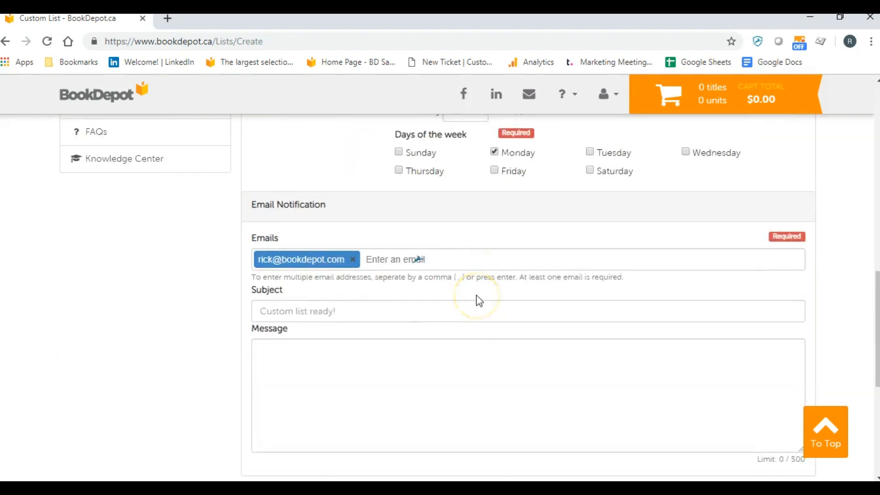
pyautogui.scroll(2, 477, 298)
pyautogui.scroll(1, 477, 295)
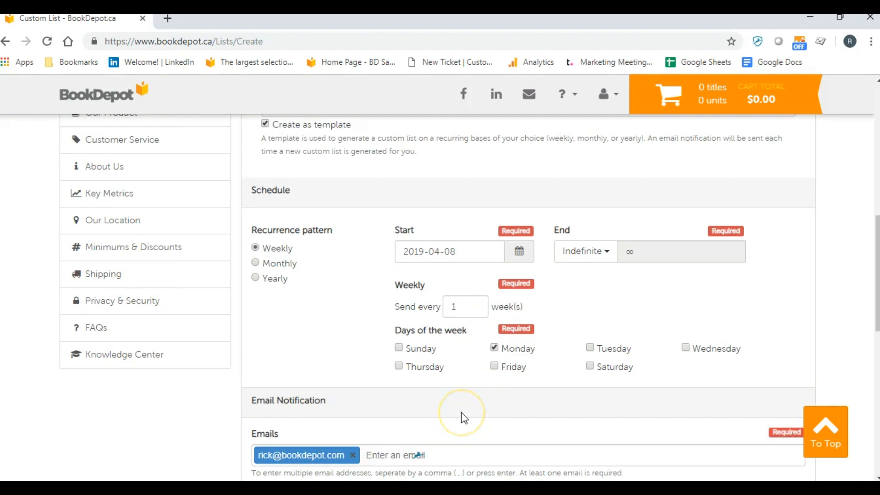
pyautogui.scroll(-1, 490, 403)
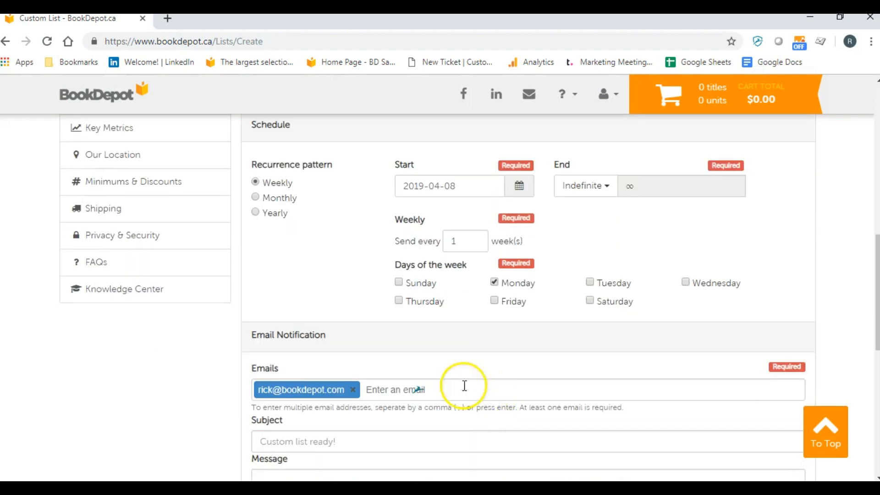
pyautogui.scroll(-1, 521, 345)
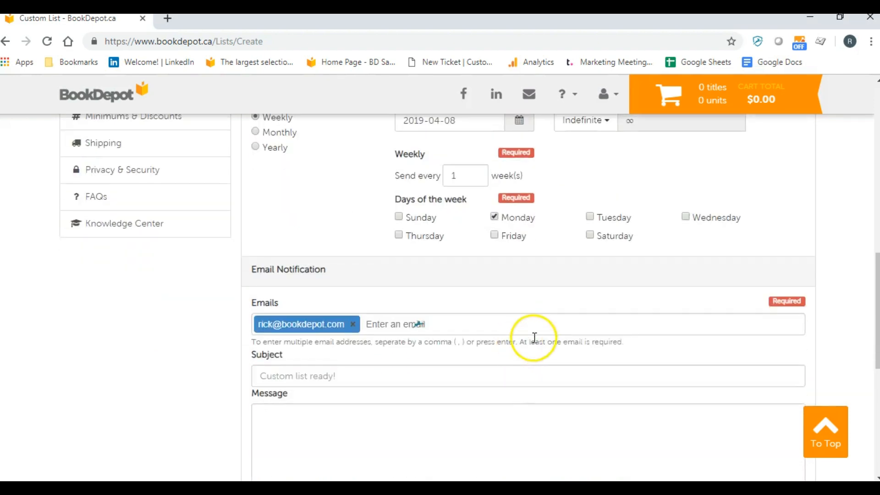
pyautogui.scroll(4, 535, 338)
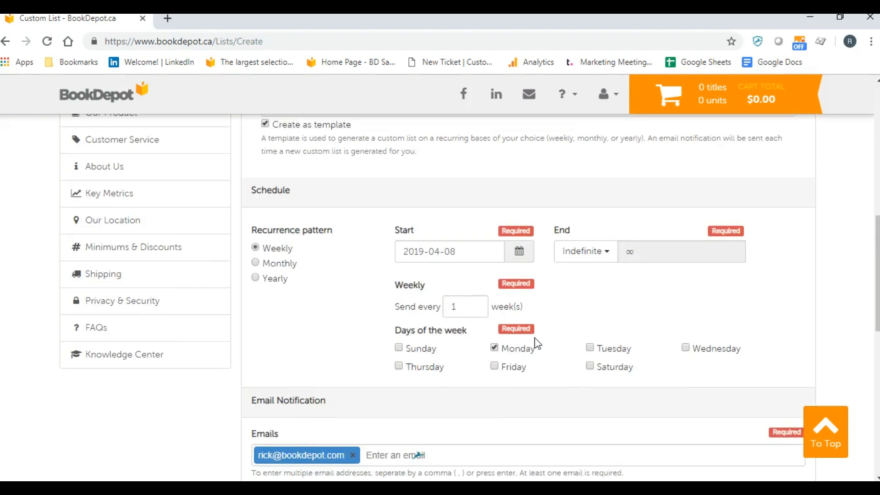
pyautogui.scroll(4, 536, 343)
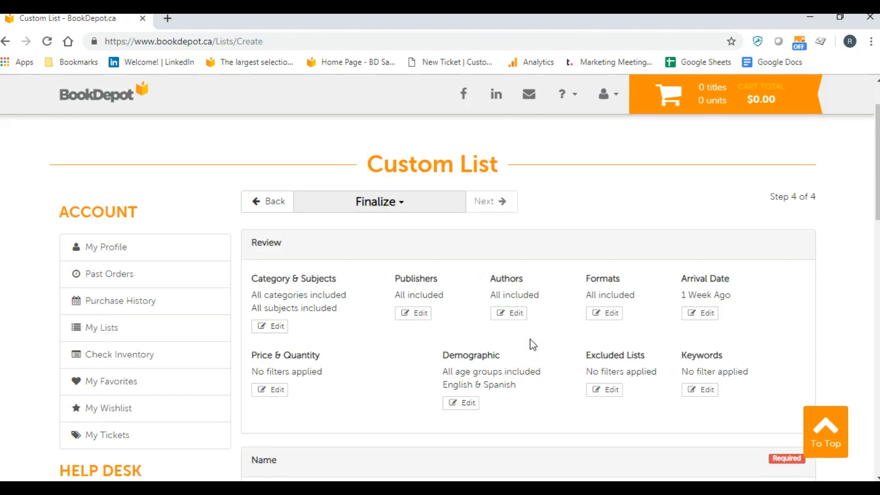
pyautogui.scroll(-1, 530, 340)
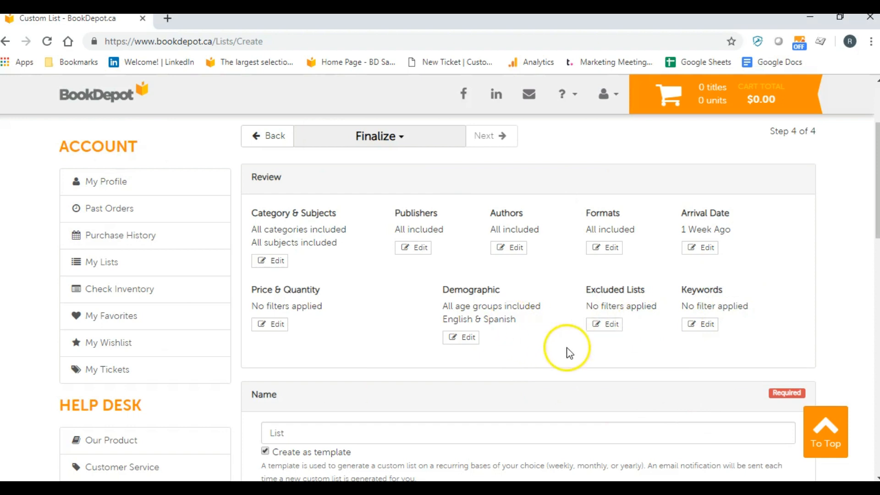
pyautogui.scroll(-7, 526, 357)
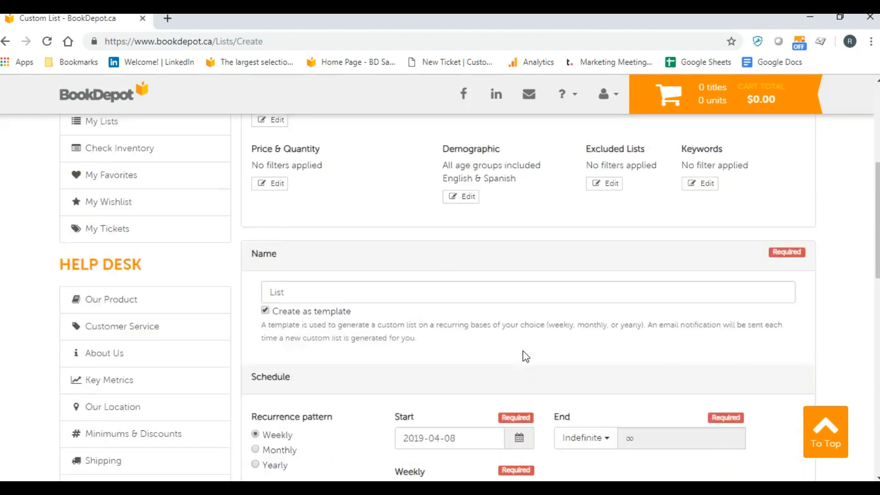
pyautogui.scroll(-3, 428, 413)
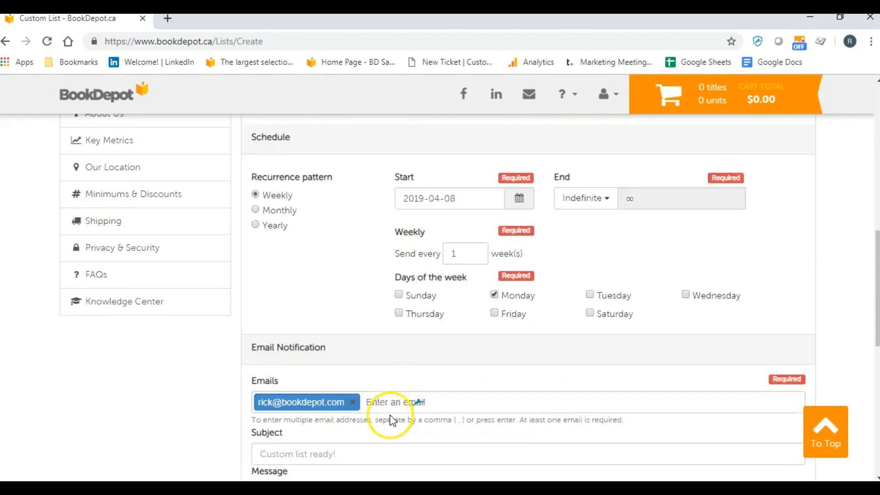